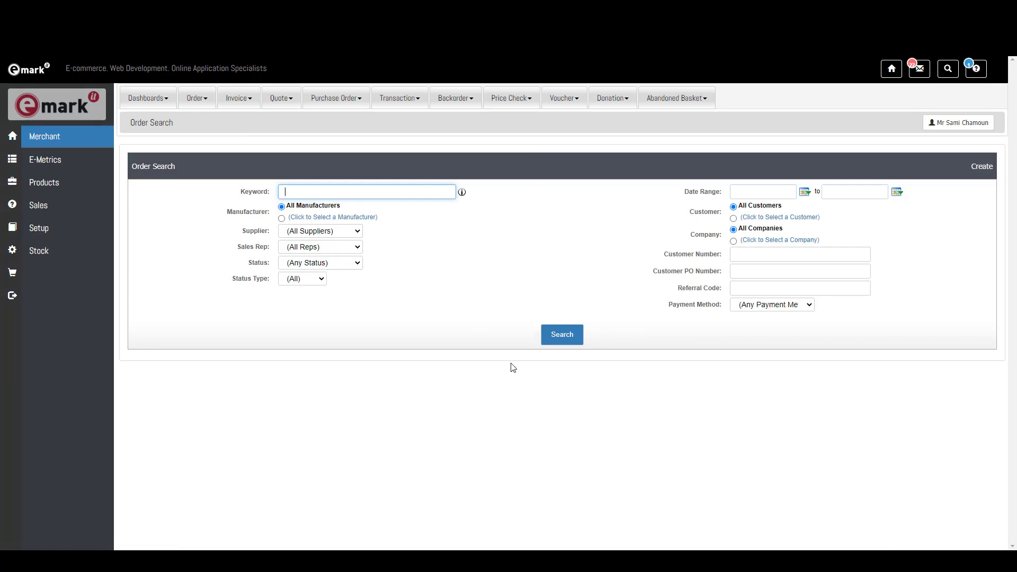
Create a new order for the first customer matching the searched first name, with "this is a demo supplier" as the company
left_click(985, 168)
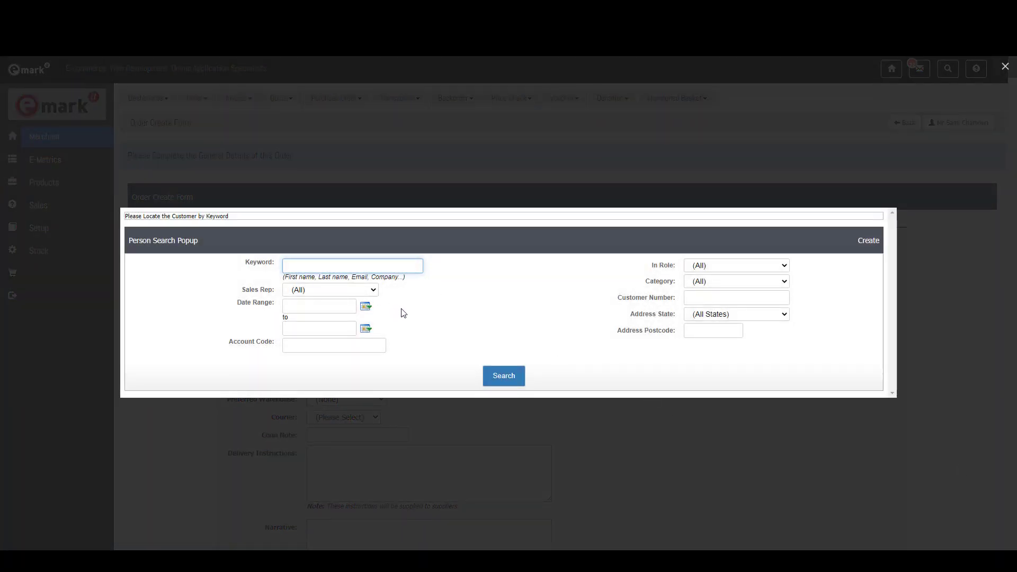
type("sami")
key("Return")
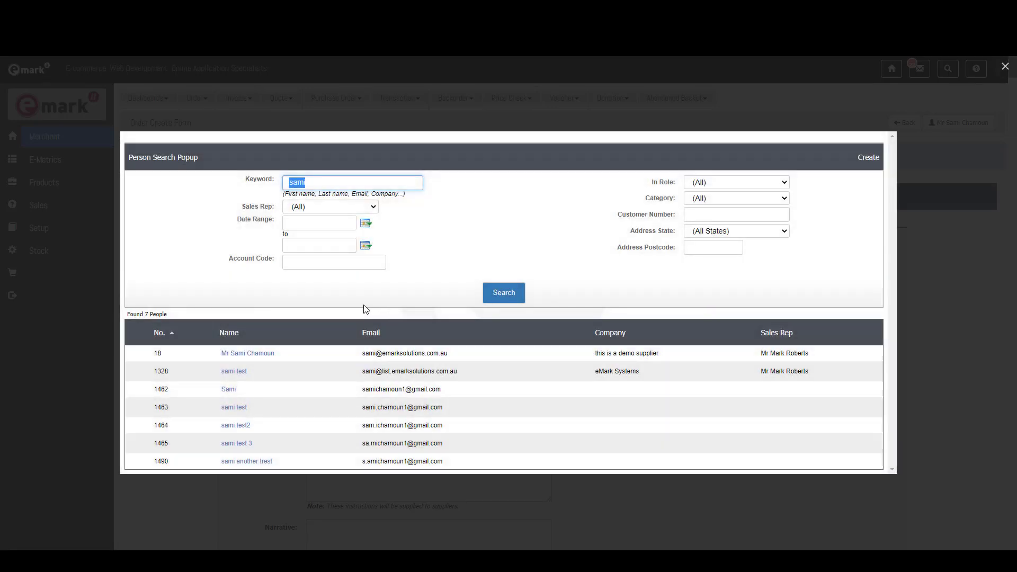
left_click(235, 354)
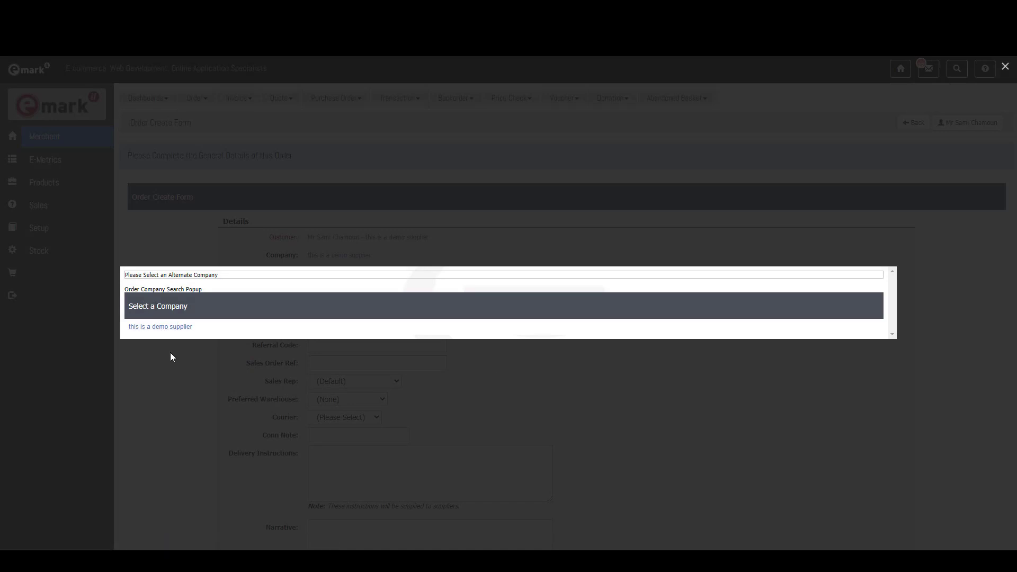
left_click(158, 328)
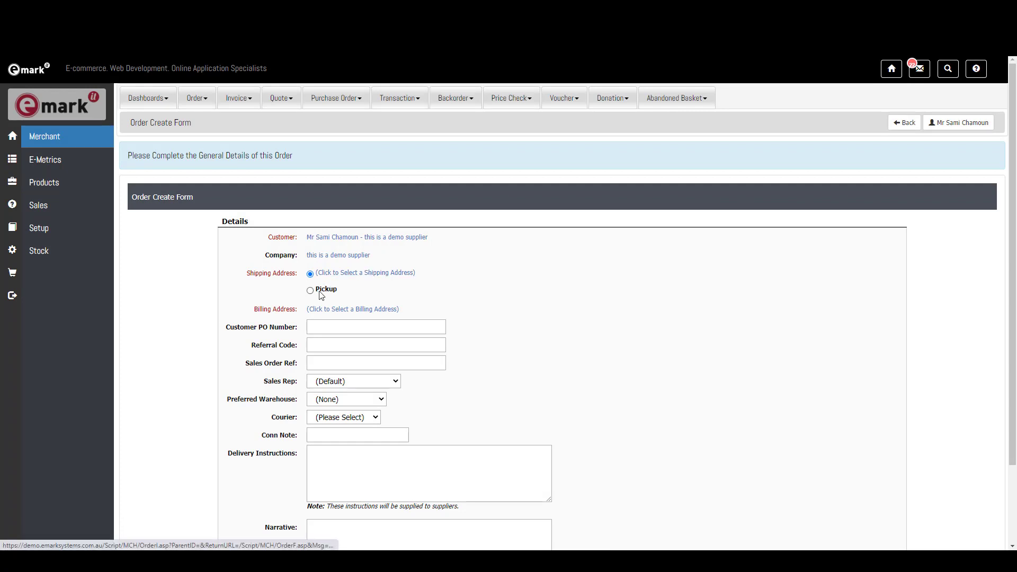
Set the order's shipping and billing addresses to the first address listed for the customer
left_click(344, 273)
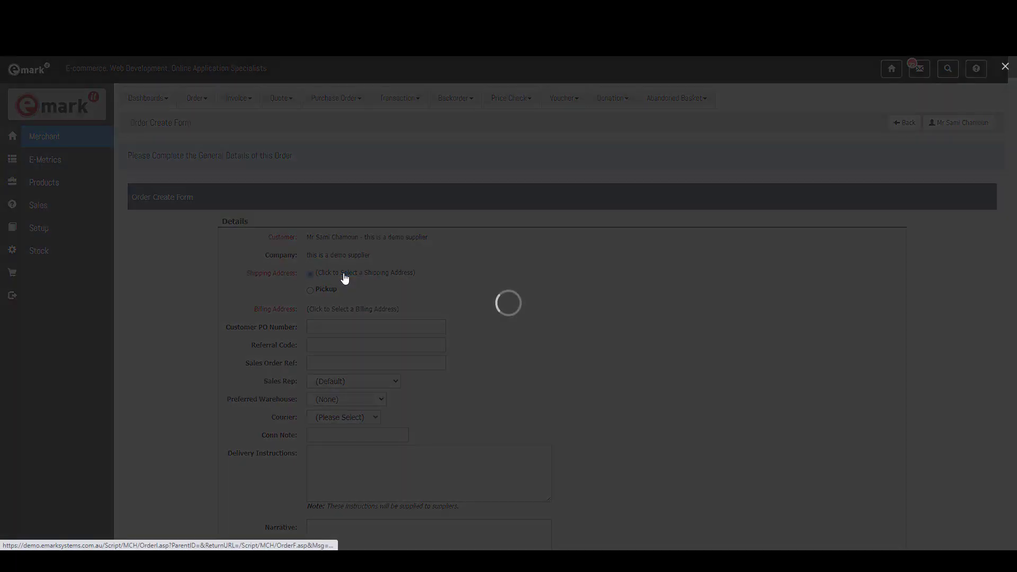
left_click(298, 290)
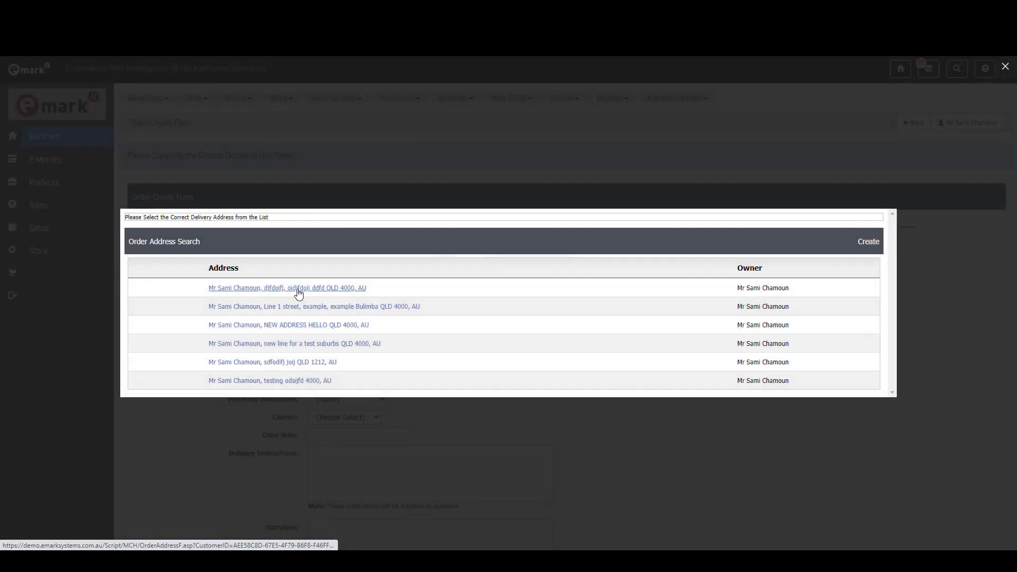
left_click(249, 288)
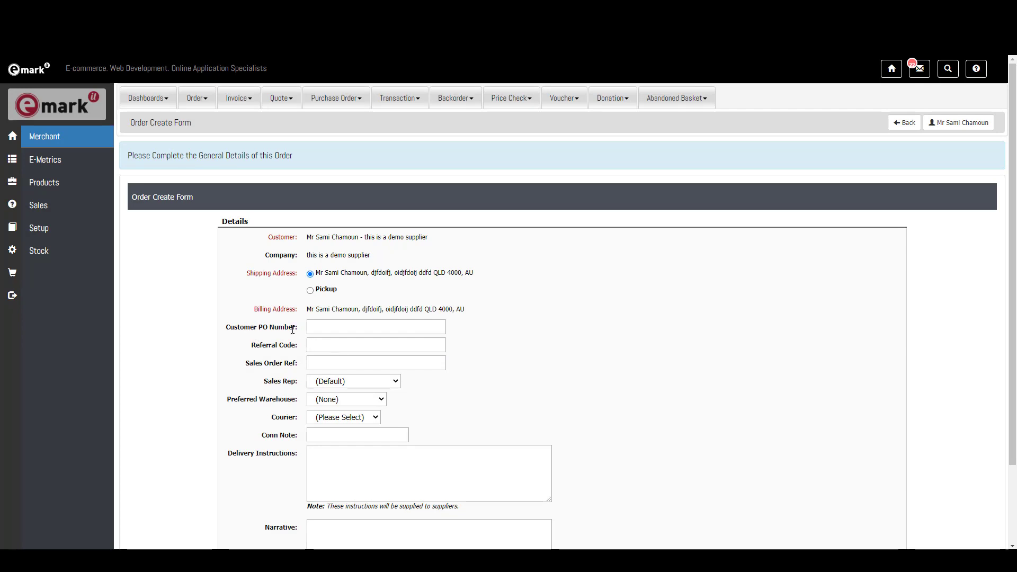
Keep the sales rep at (Default) and save the general details of the order
scroll(291, 354, "down", 1)
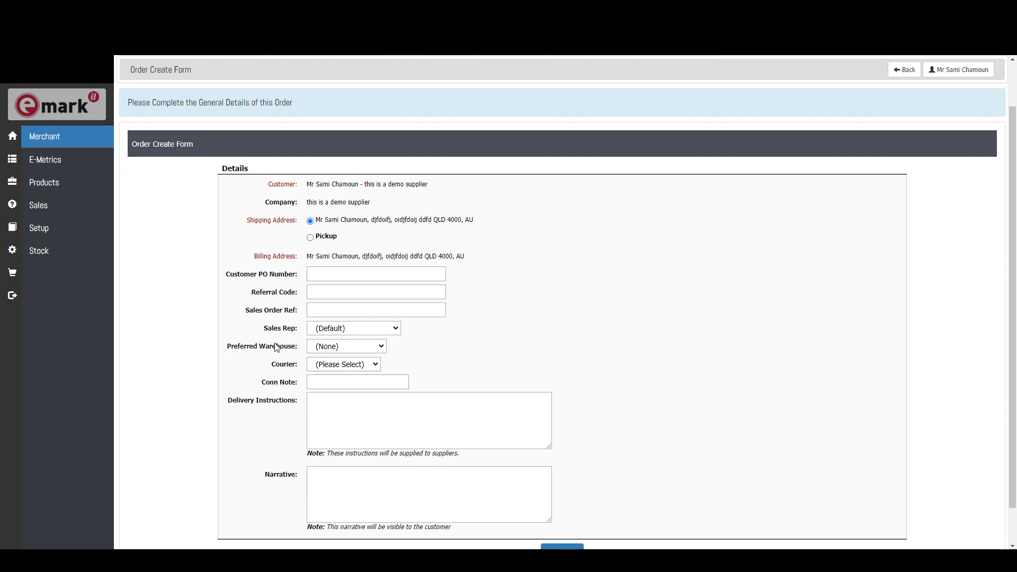
left_click(348, 333)
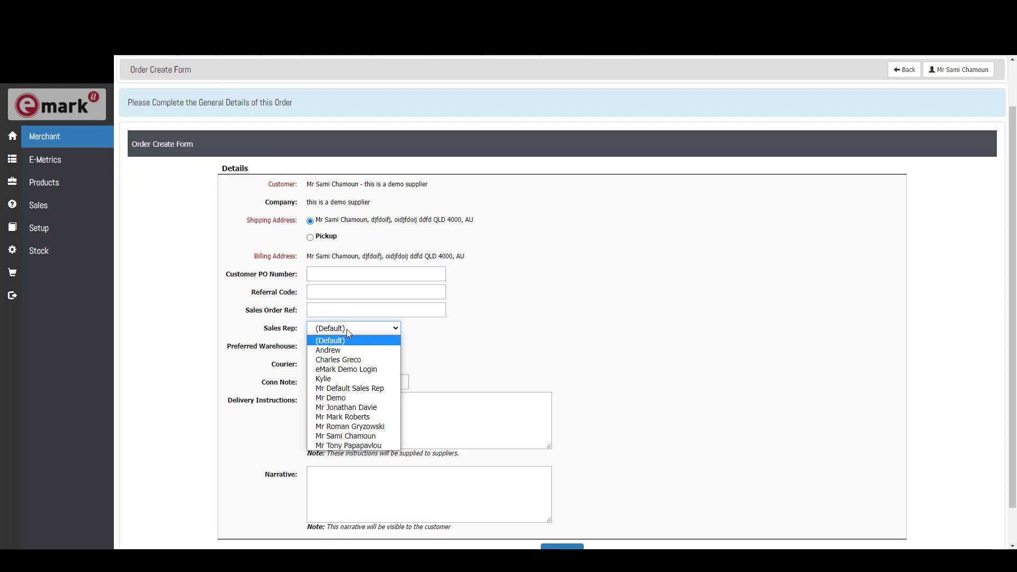
left_click(465, 342)
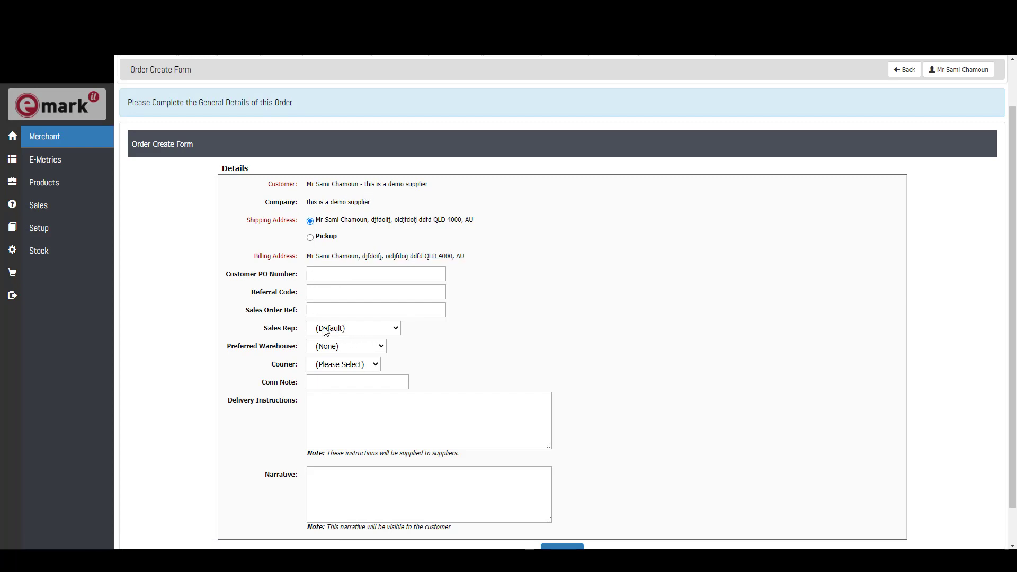
left_click(360, 329)
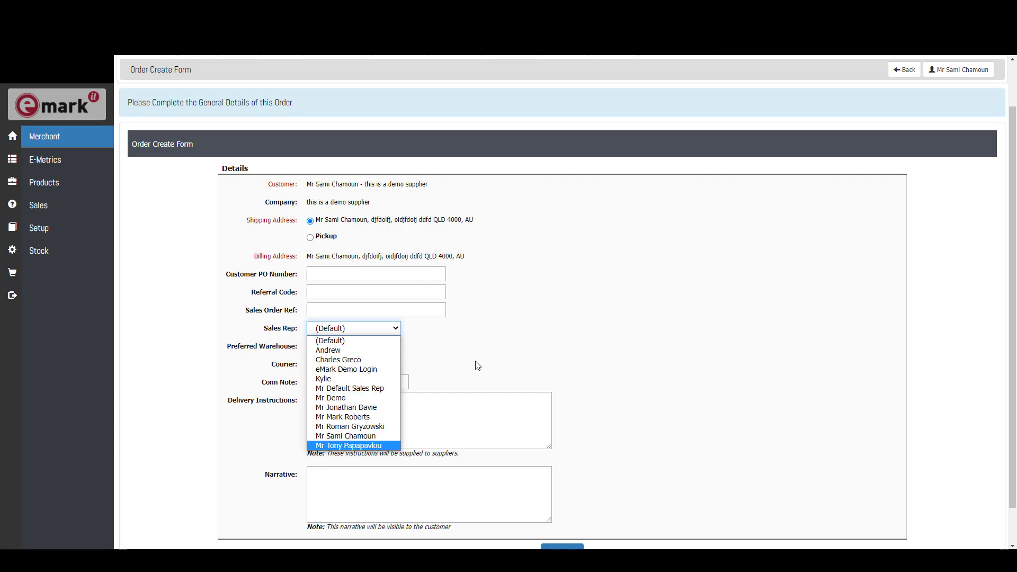
left_click(345, 327)
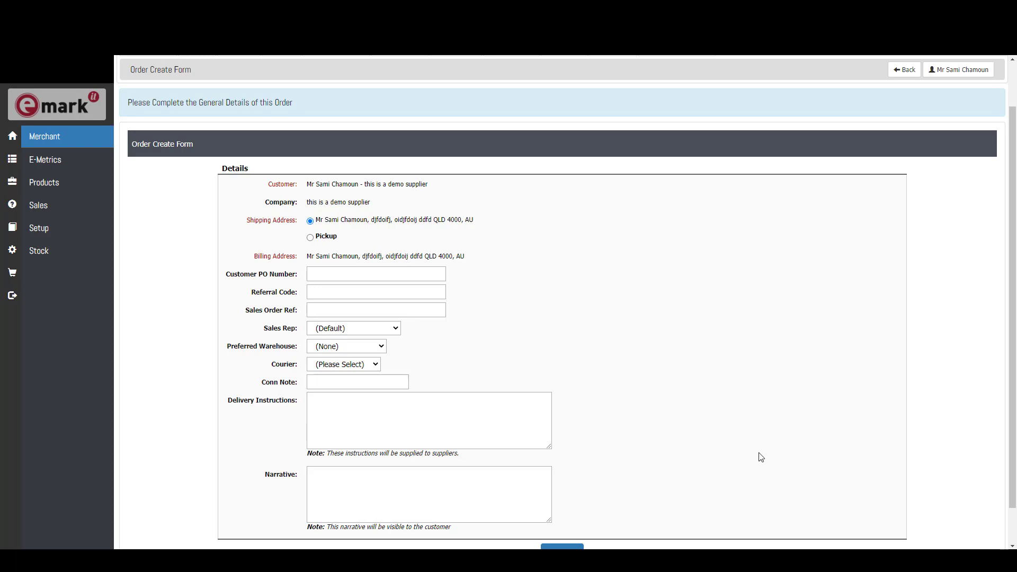
scroll(754, 454, "down", 1)
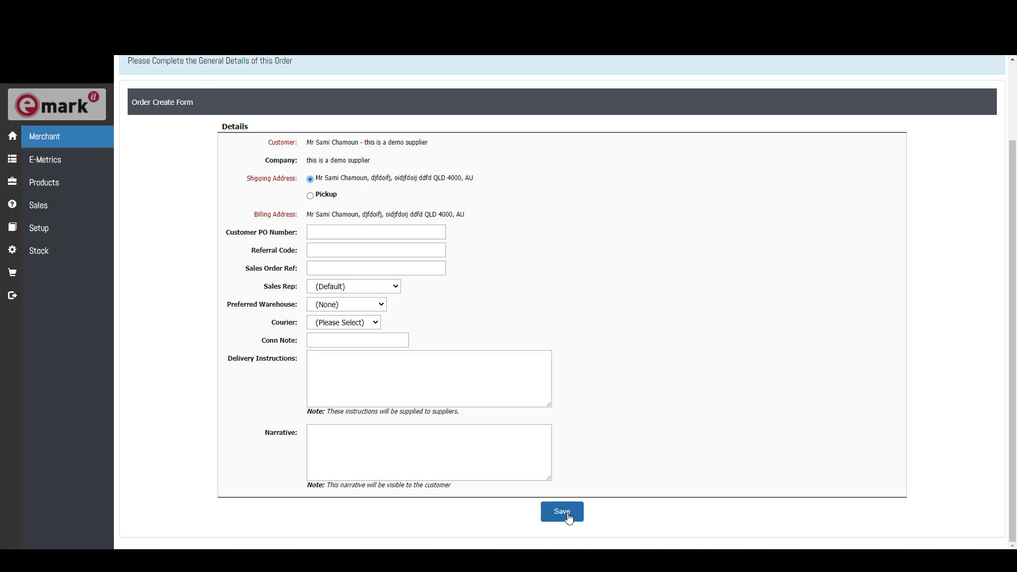
left_click(568, 518)
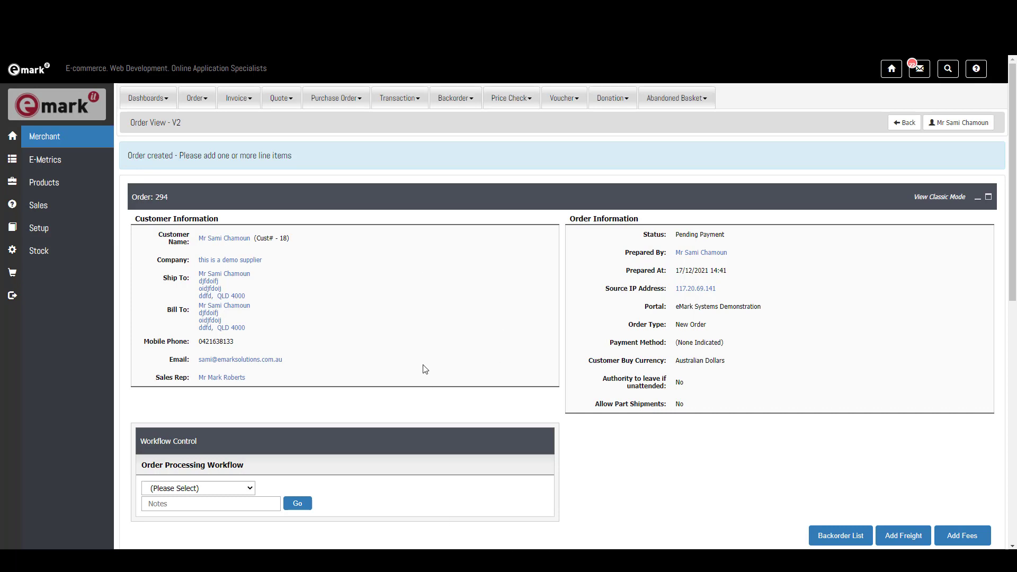
Add a line item for Brother A4 Premium Plus Glossy Paper (20 Sheets) - 260GSM with the sub-heading Accessories
scroll(426, 369, "down", 3)
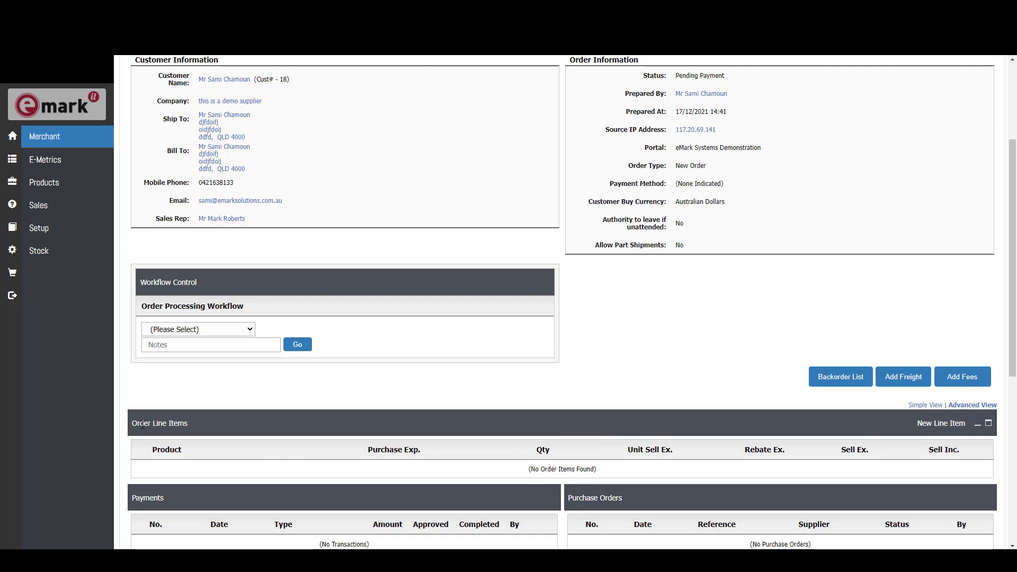
left_click(932, 423)
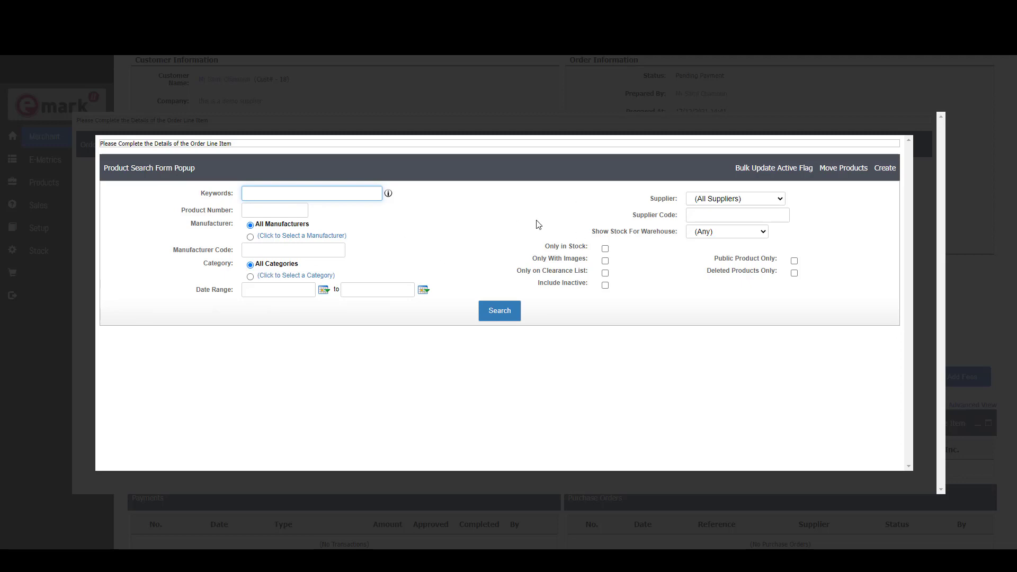
left_click(511, 317)
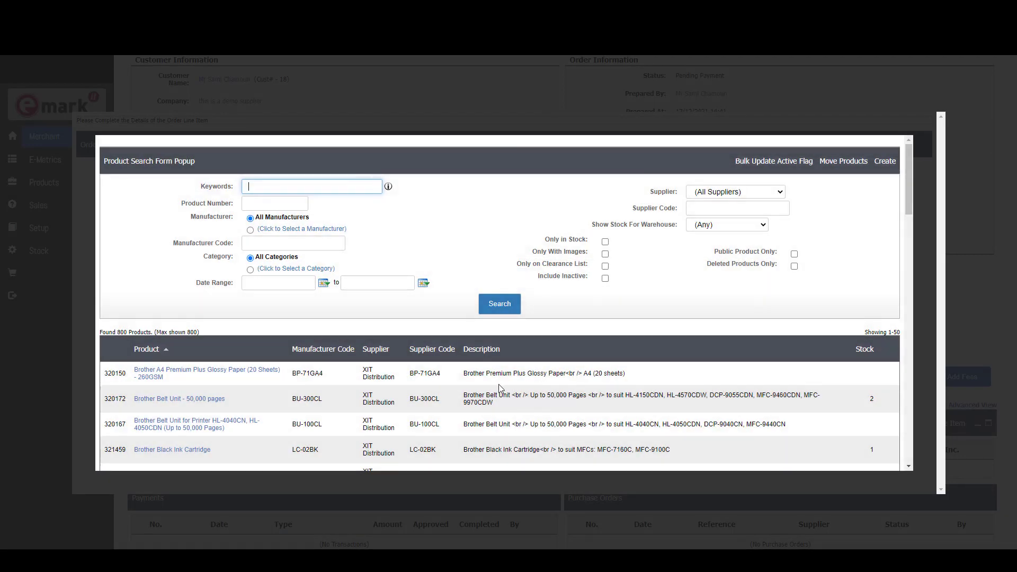
left_click(151, 376)
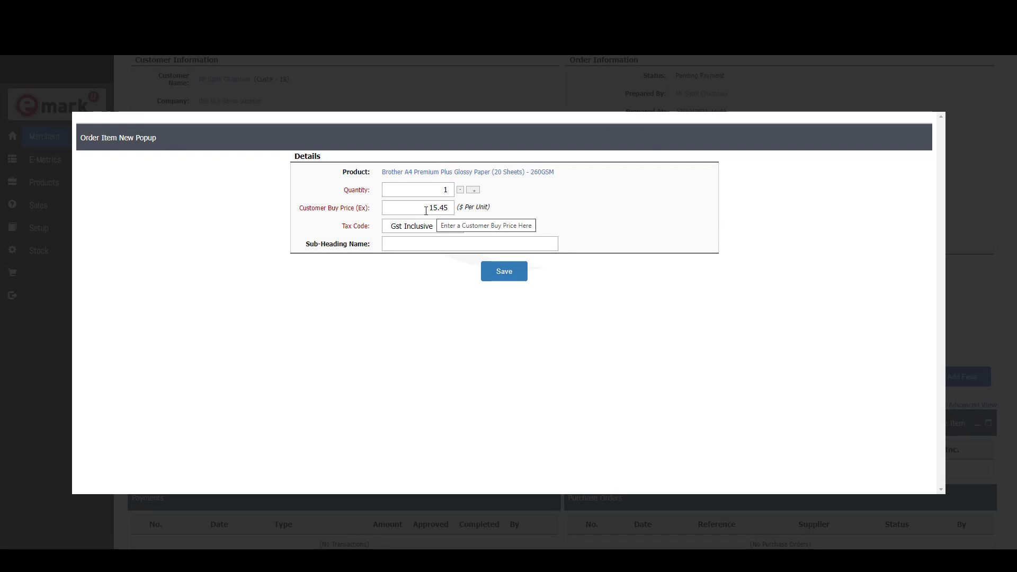
left_click(403, 246)
type("Accessories")
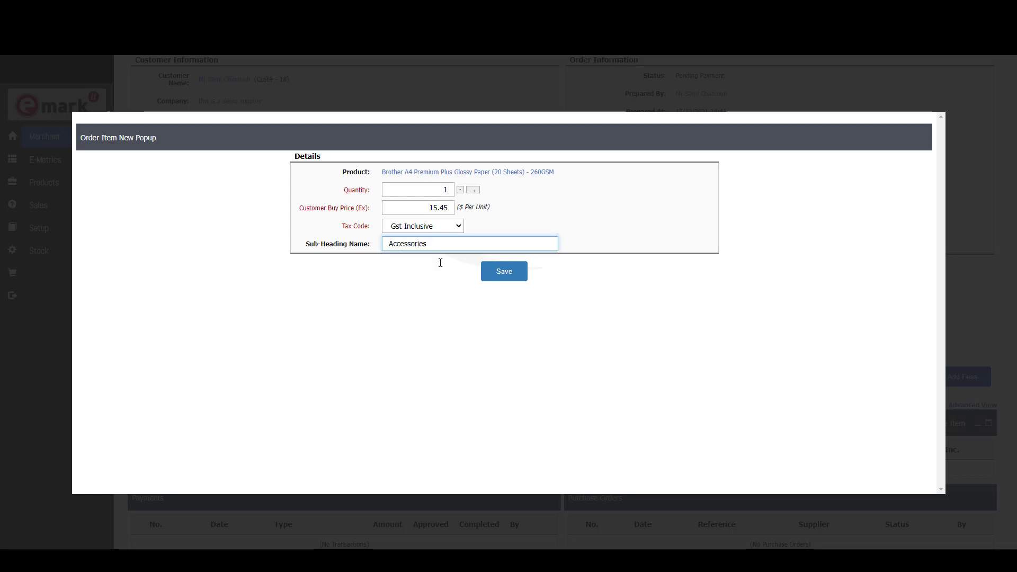
left_click(498, 278)
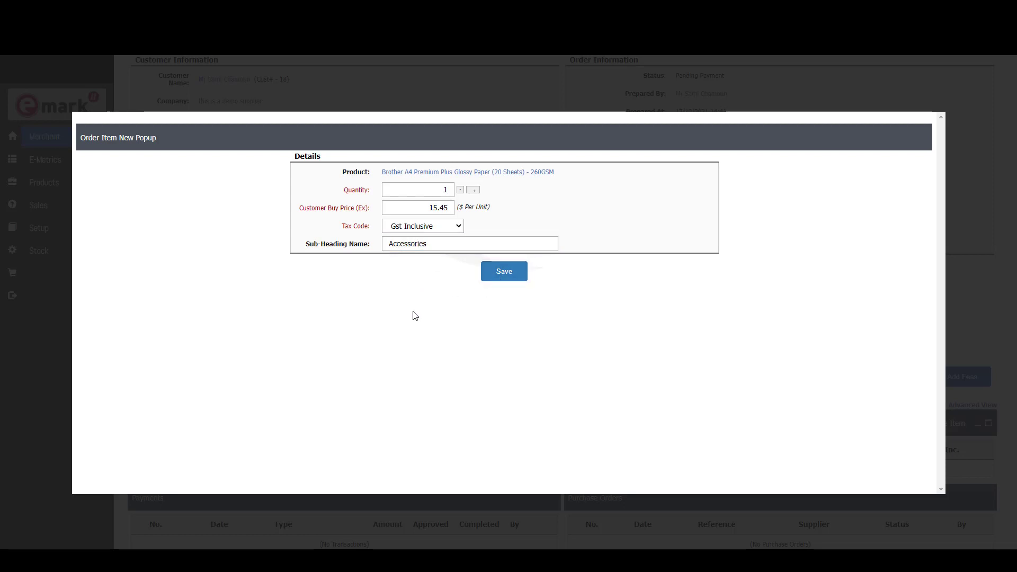
Run the Select Payment action in the order processing workflow
scroll(476, 296, "down", 2)
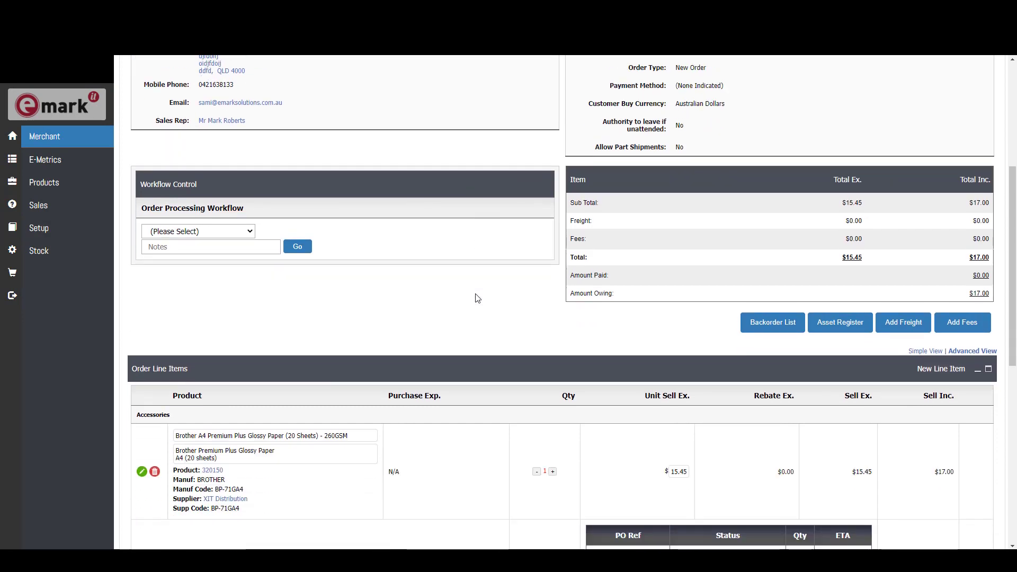
scroll(477, 298, "down", 1)
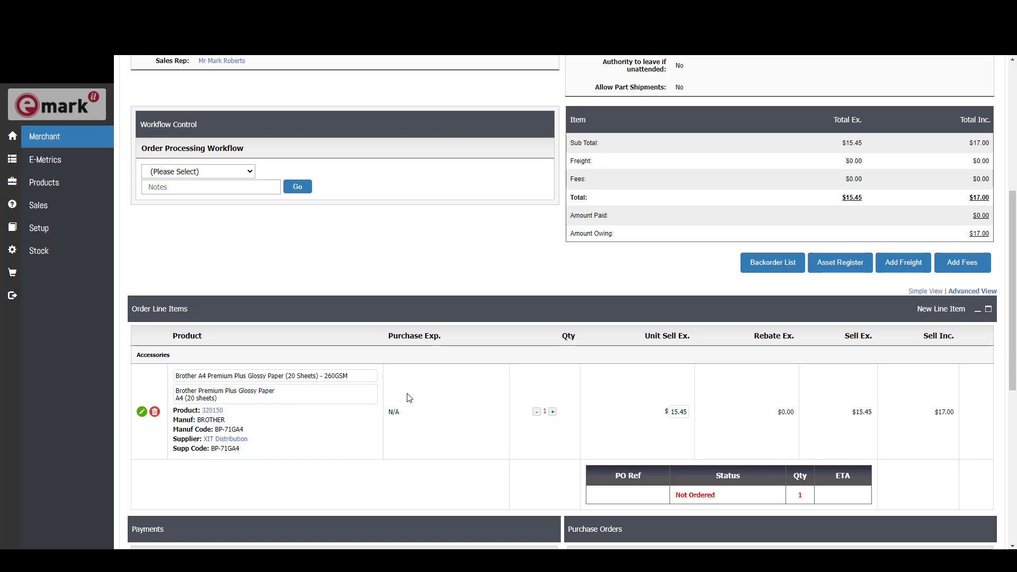
scroll(409, 397, "up", 3)
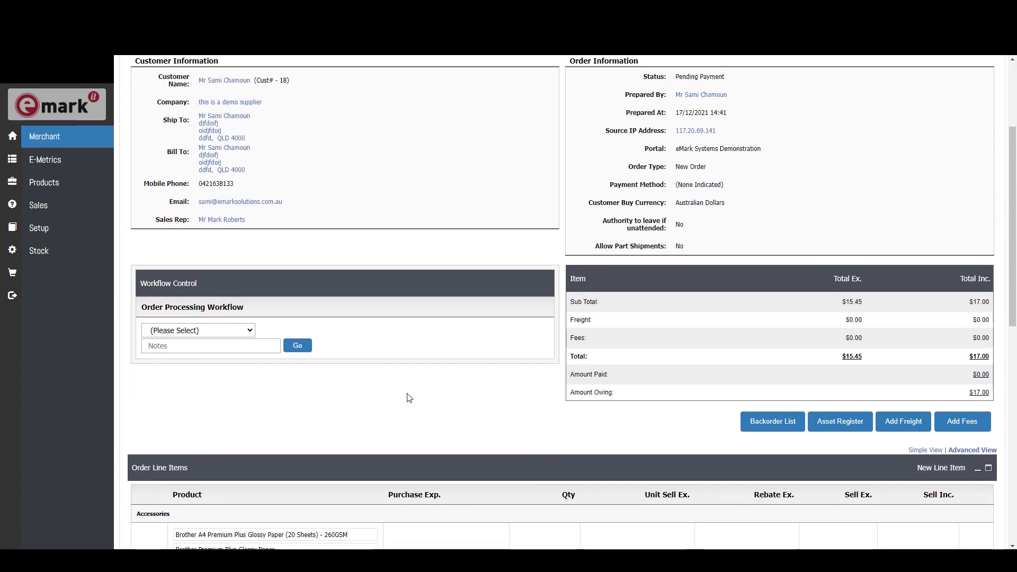
scroll(408, 397, "up", 1)
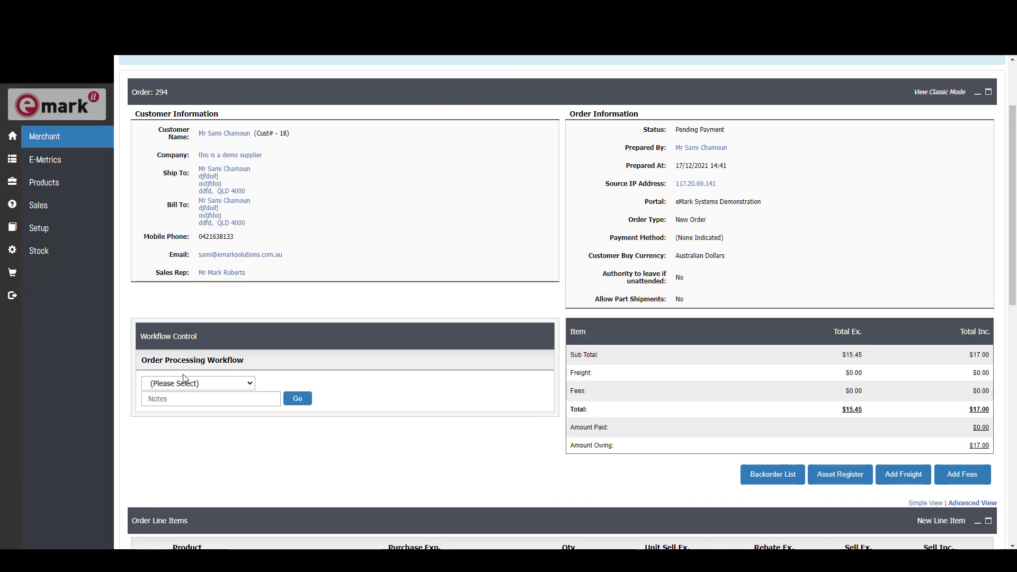
left_click(215, 383)
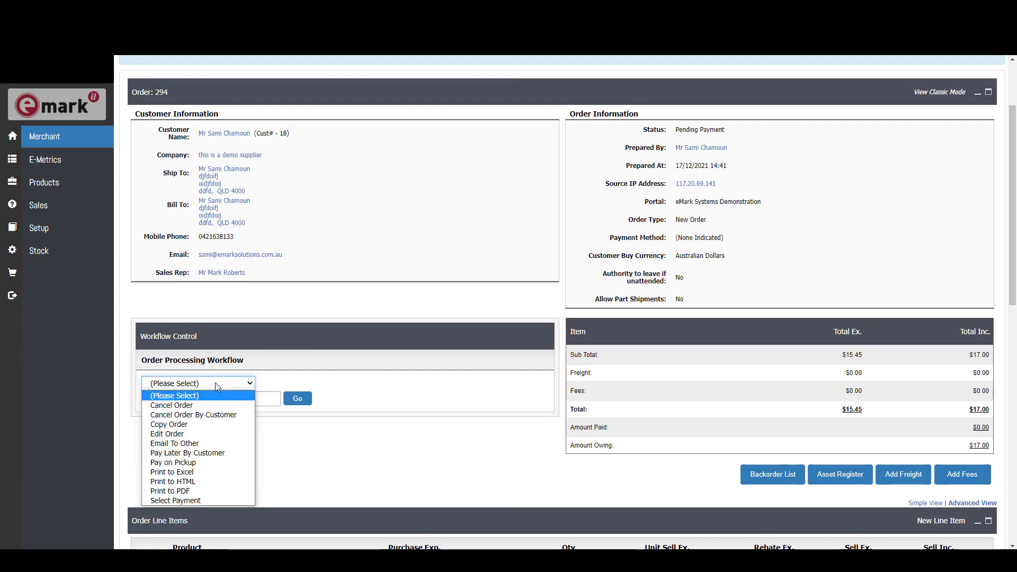
left_click(195, 500)
left_click(298, 399)
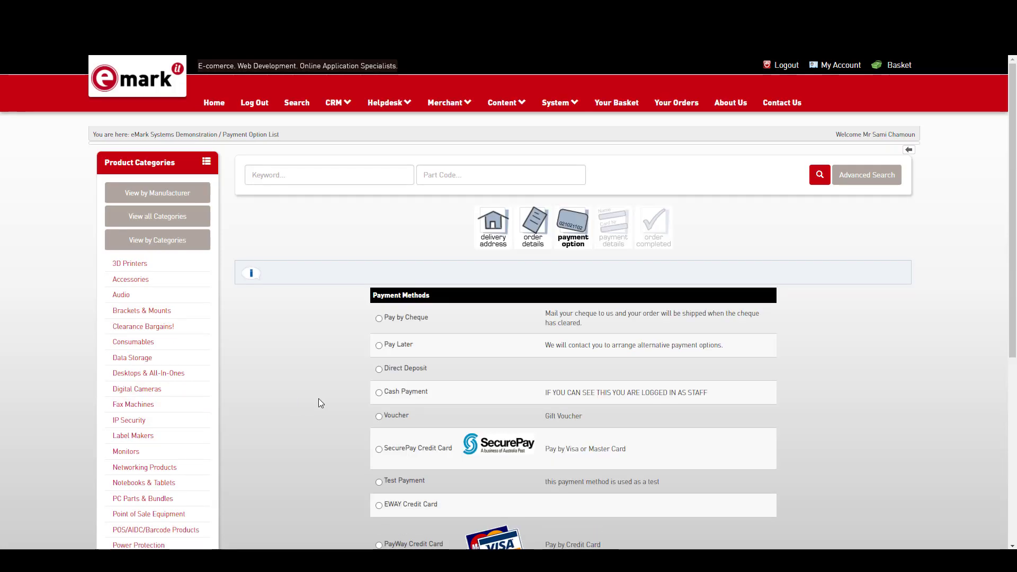
Pay for the order with the Cash Payment method and return to the order view
scroll(310, 397, "down", 2)
scroll(308, 394, "down", 3)
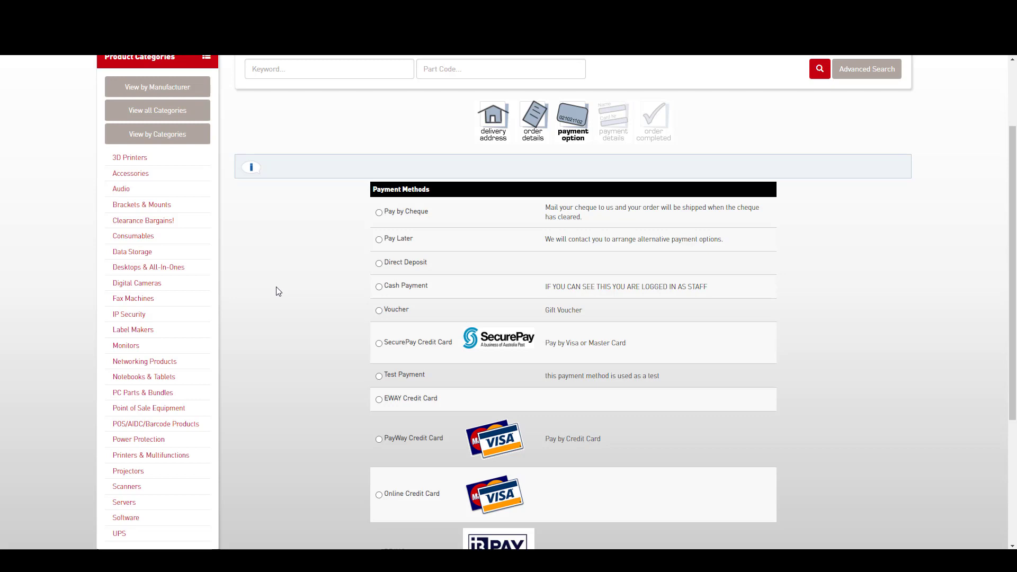
left_click(396, 287)
scroll(317, 315, "down", 3)
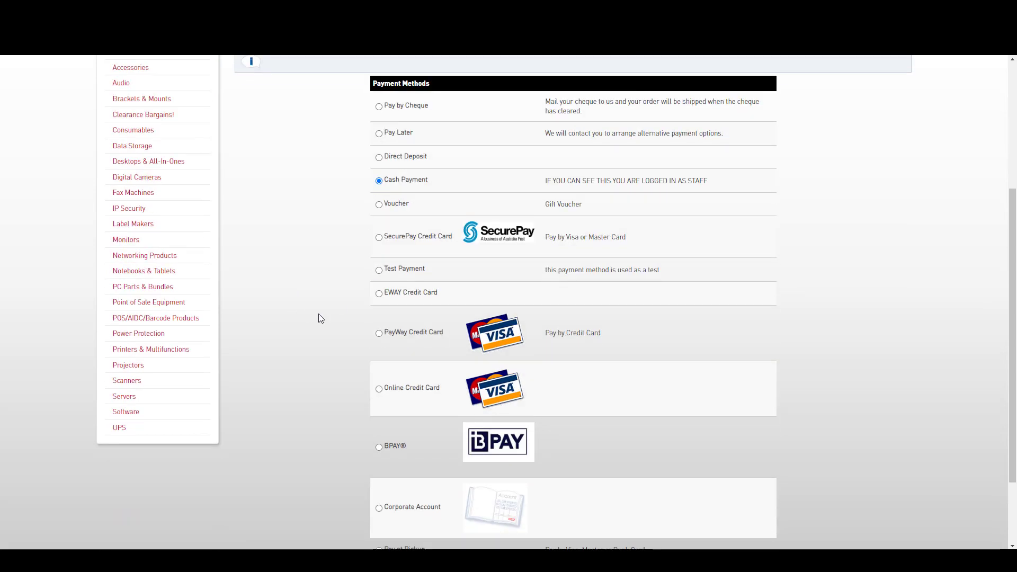
scroll(370, 371, "down", 3)
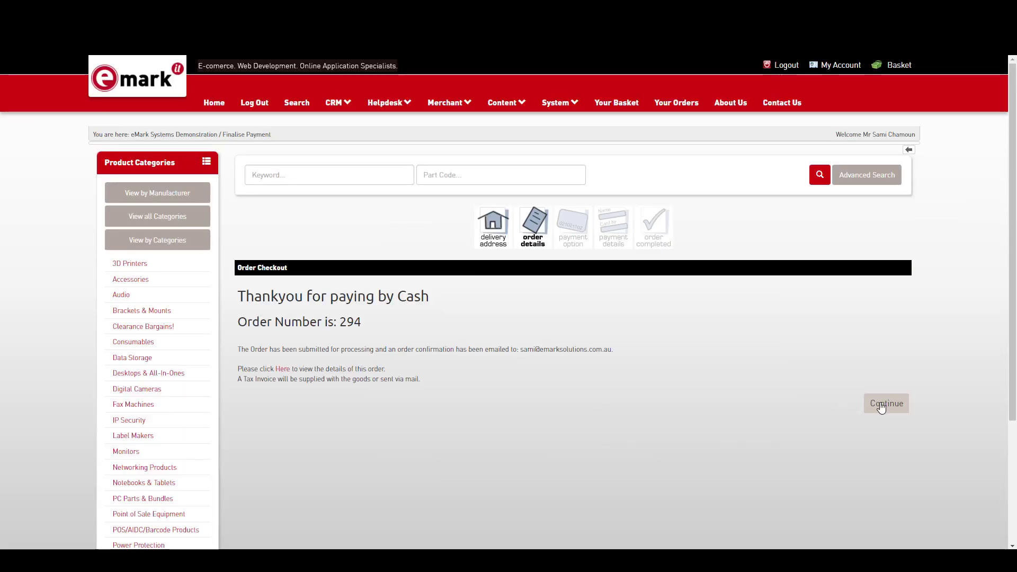
left_click(880, 405)
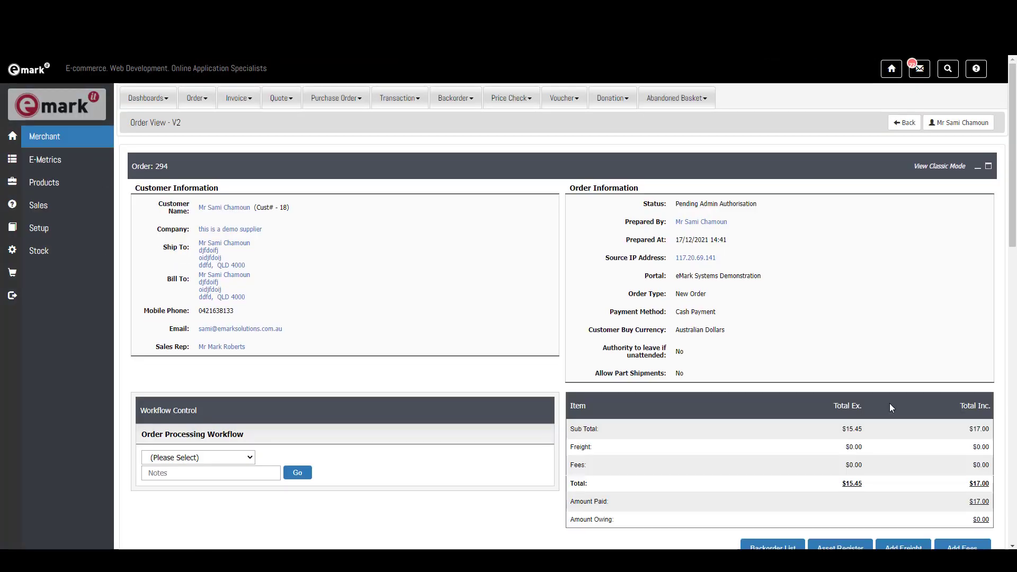
Examine the order's totals, line items, payments and workflow journal
scroll(805, 378, "down", 4)
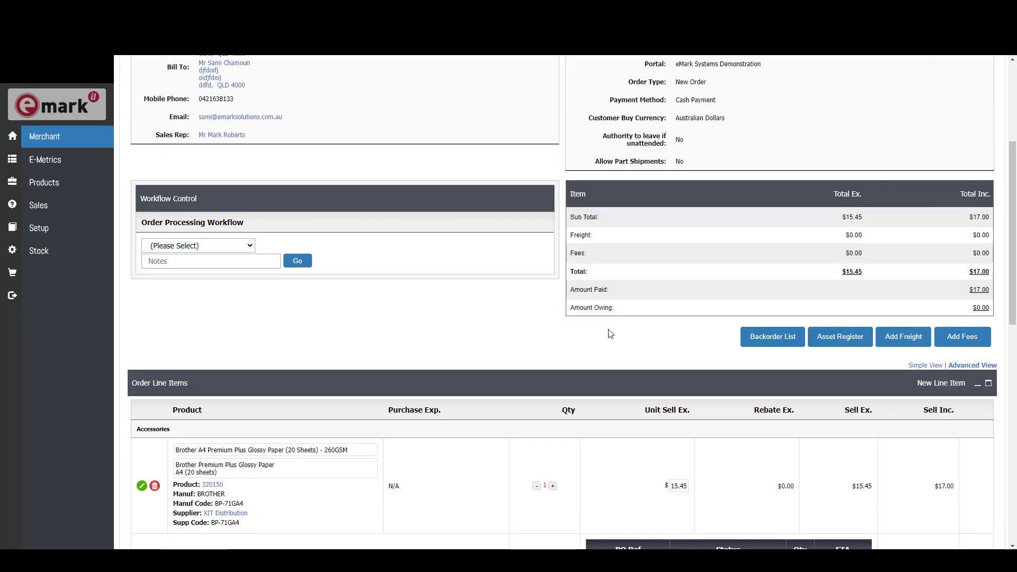
scroll(550, 313, "down", 4)
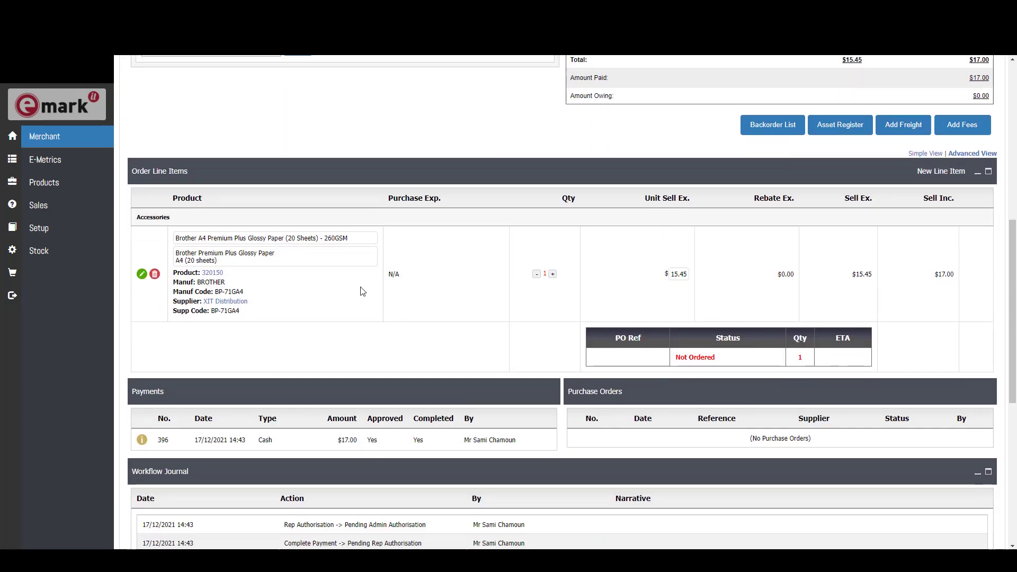
scroll(373, 313, "down", 1)
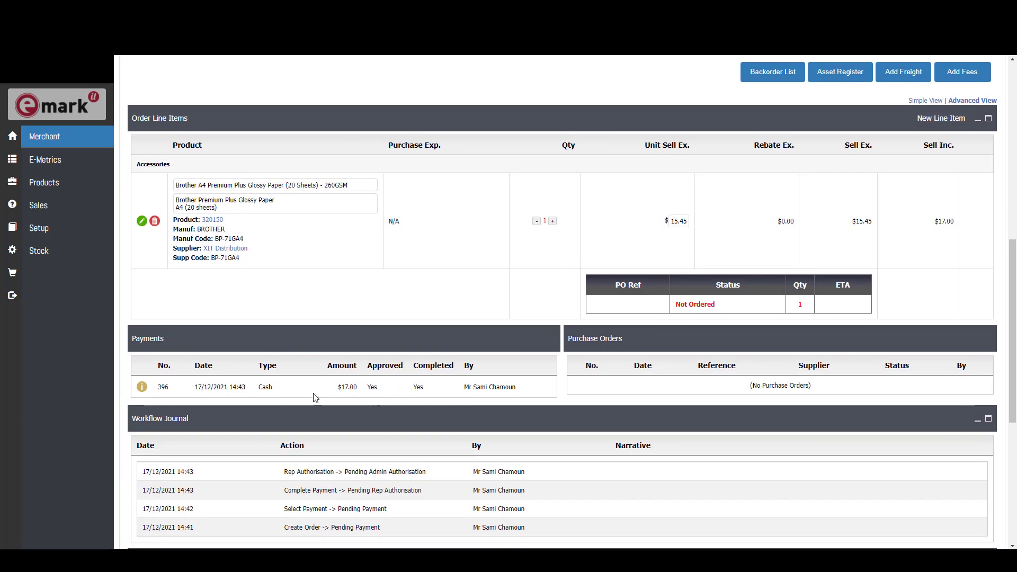
scroll(238, 361, "down", 1)
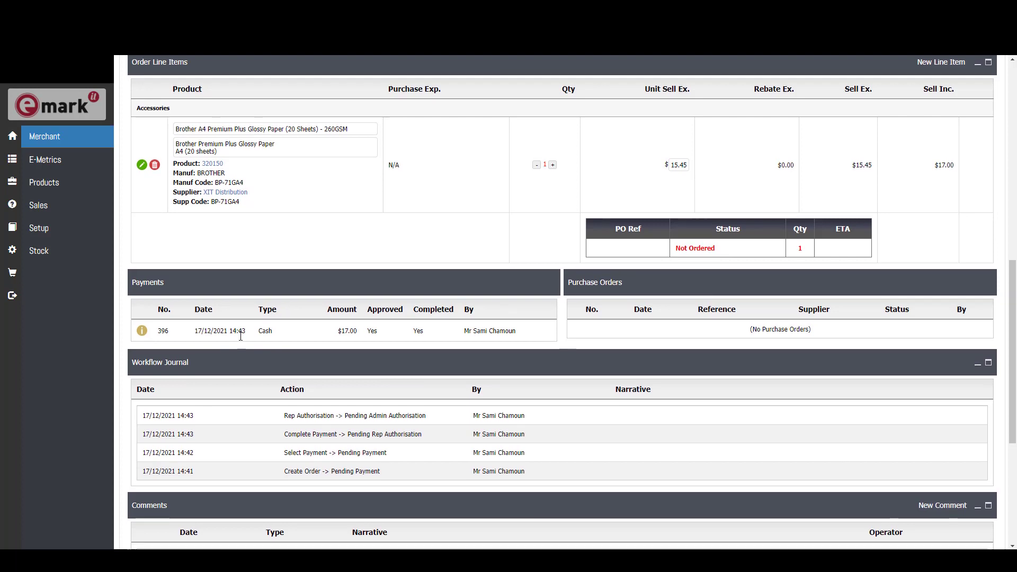
scroll(212, 339, "down", 1)
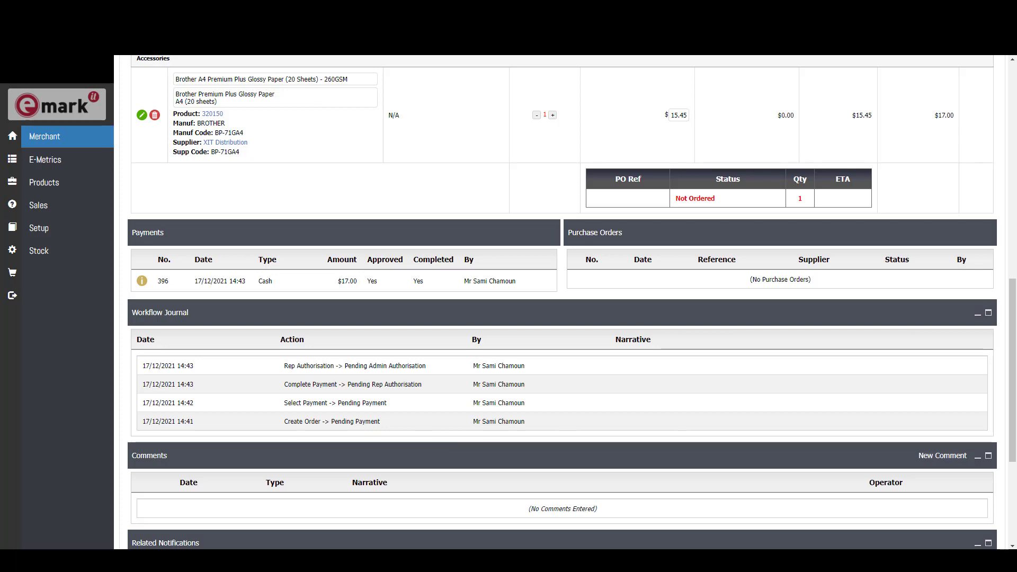
Run the Admin Approve action in the order processing workflow after reviewing the order's comments, related notifications and attached documents
scroll(489, 444, "down", 3)
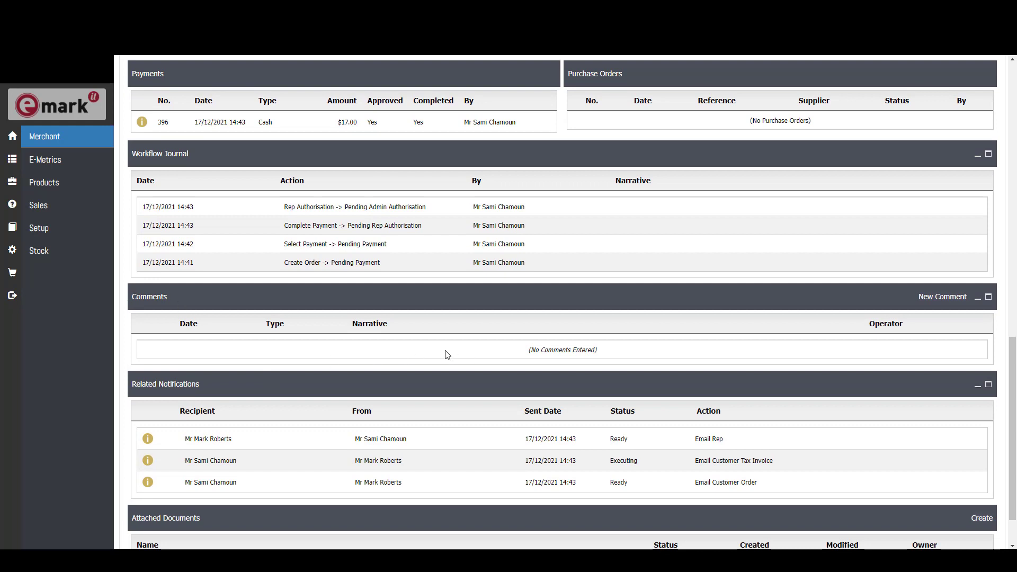
scroll(530, 376, "down", 1)
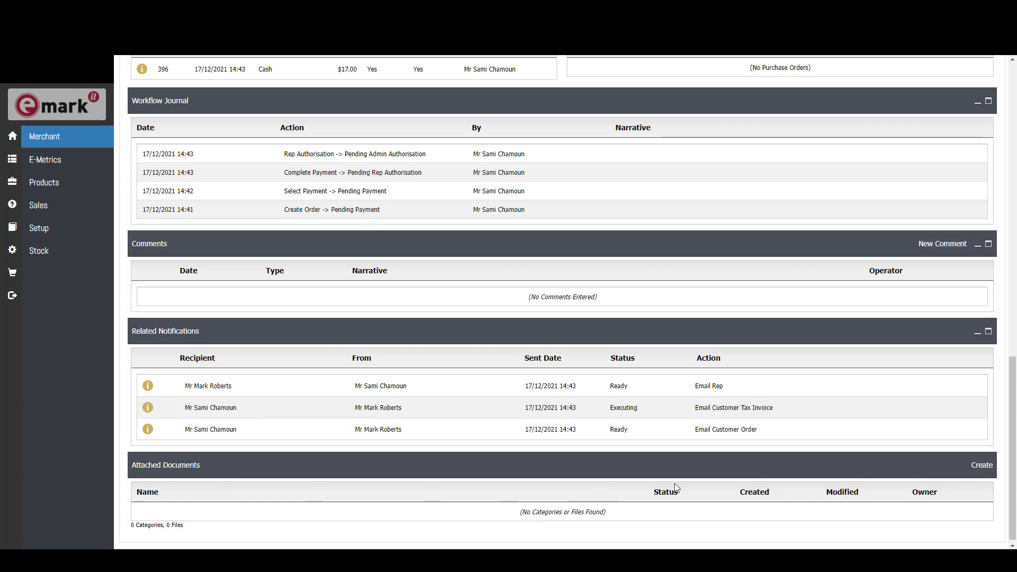
scroll(642, 453, "down", 1)
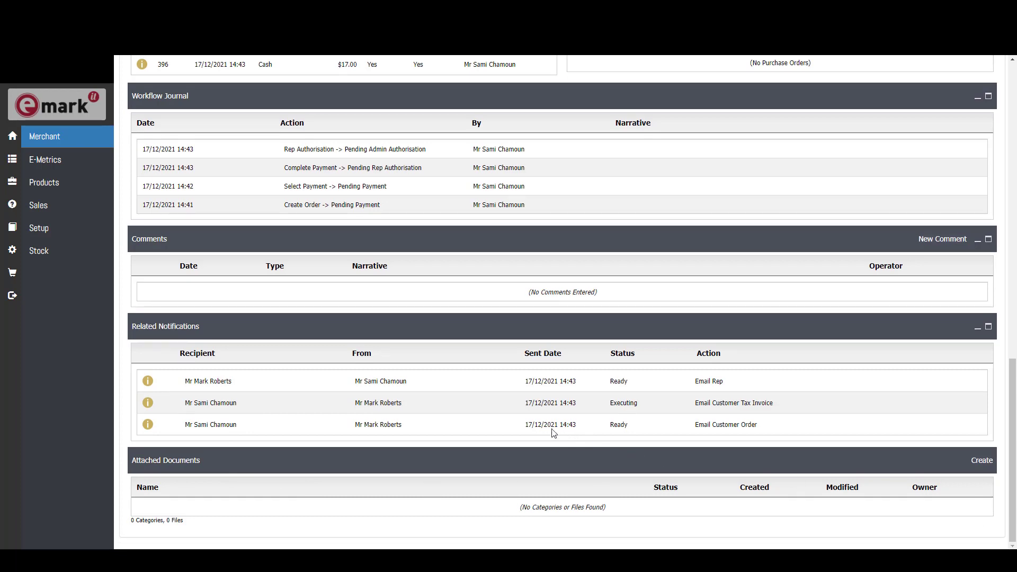
scroll(508, 432, "up", 15)
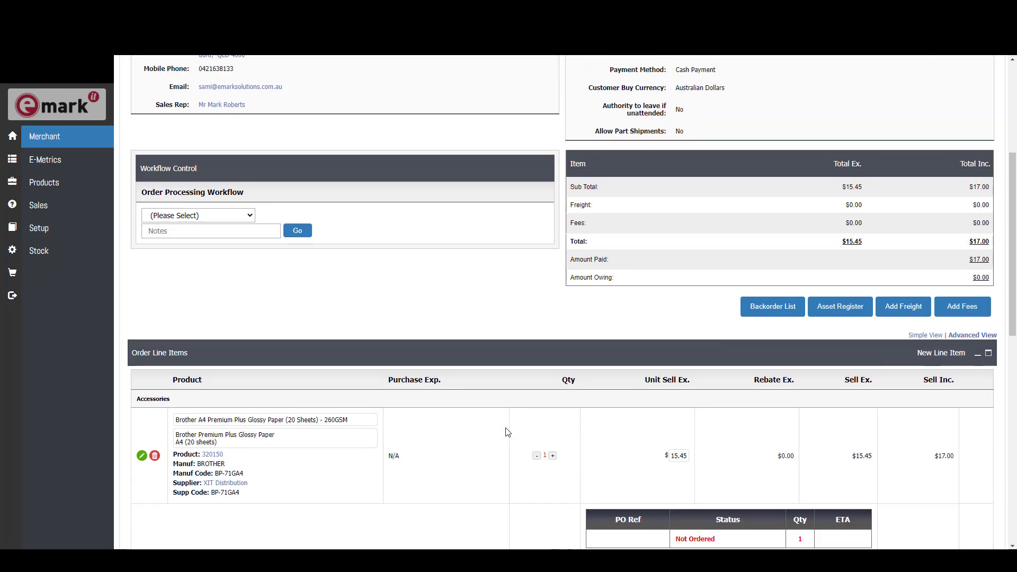
scroll(507, 431, "up", 2)
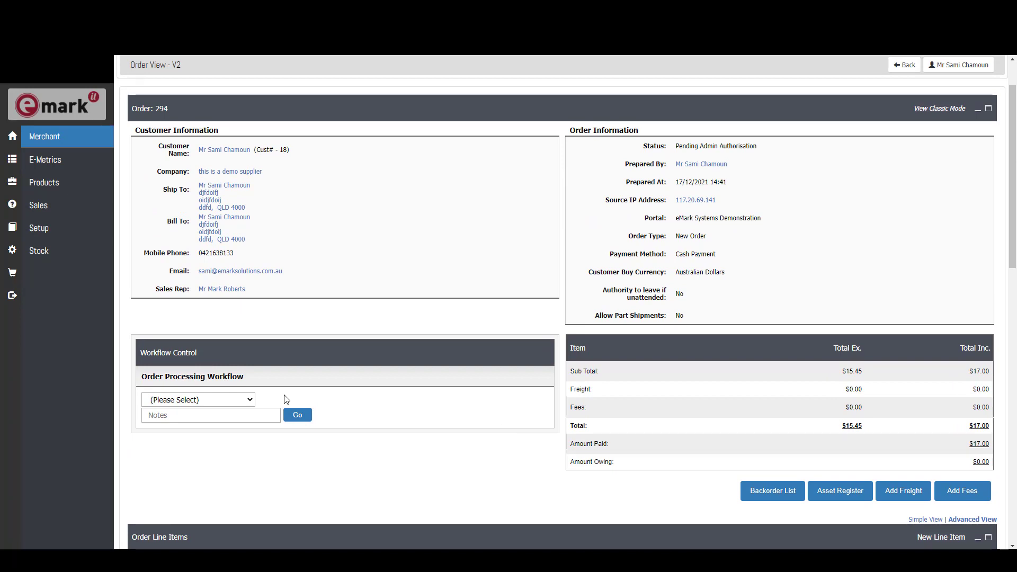
left_click(231, 400)
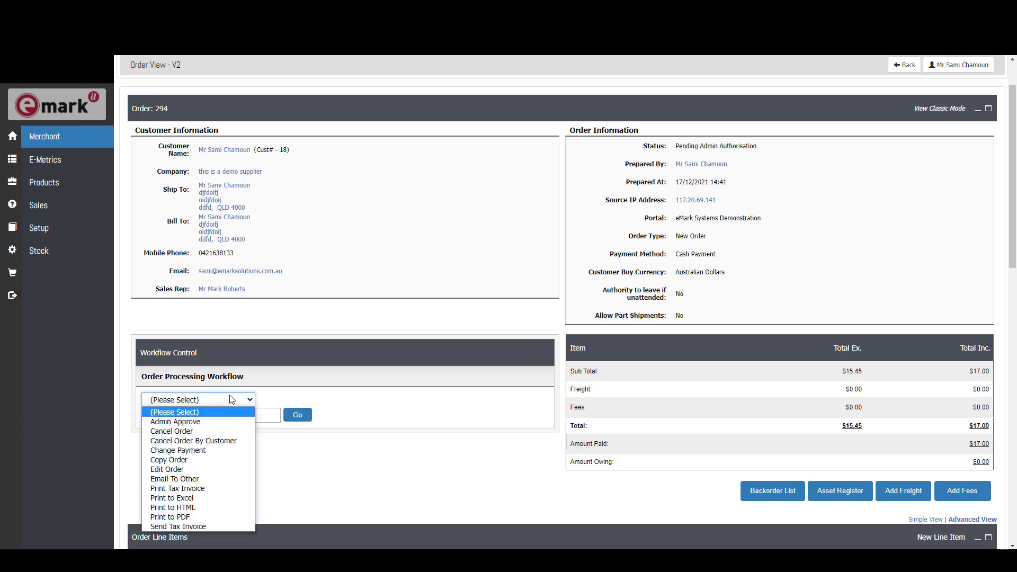
left_click(216, 424)
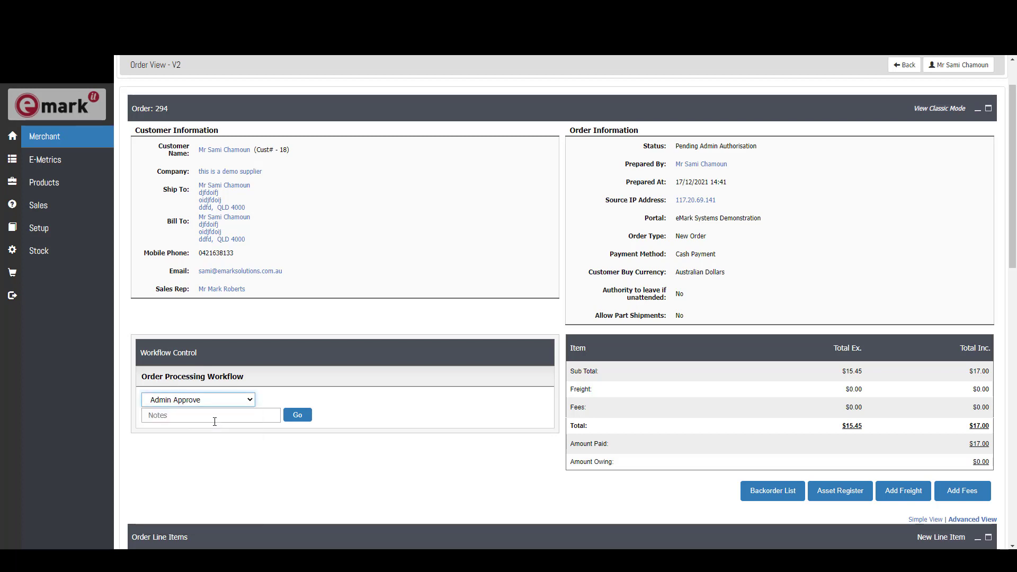
left_click(301, 419)
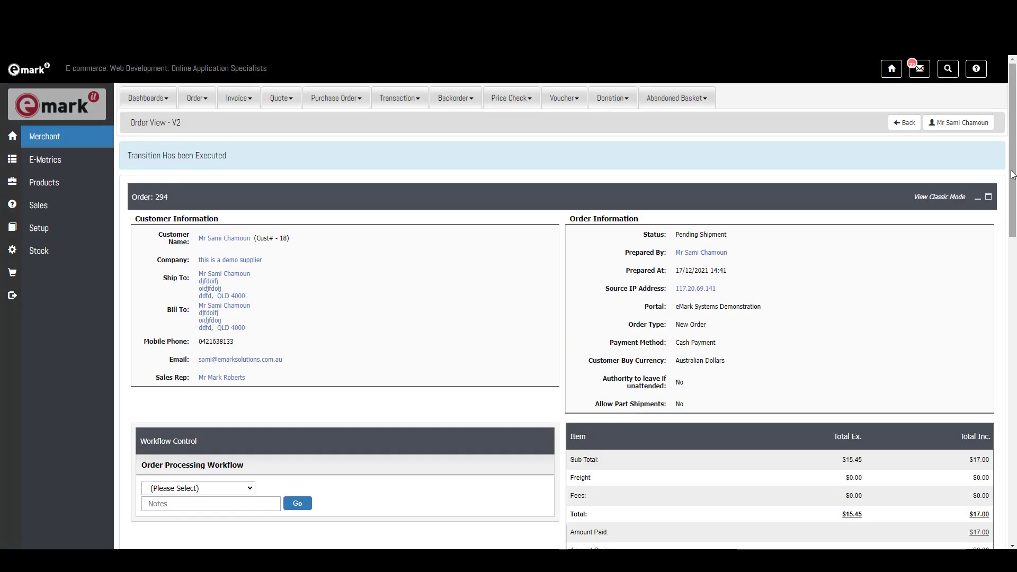
Review the order's purchase order and workflow journal, and choose Ship Order as the order processing workflow action
left_click_drag(1013, 176, 971, 409)
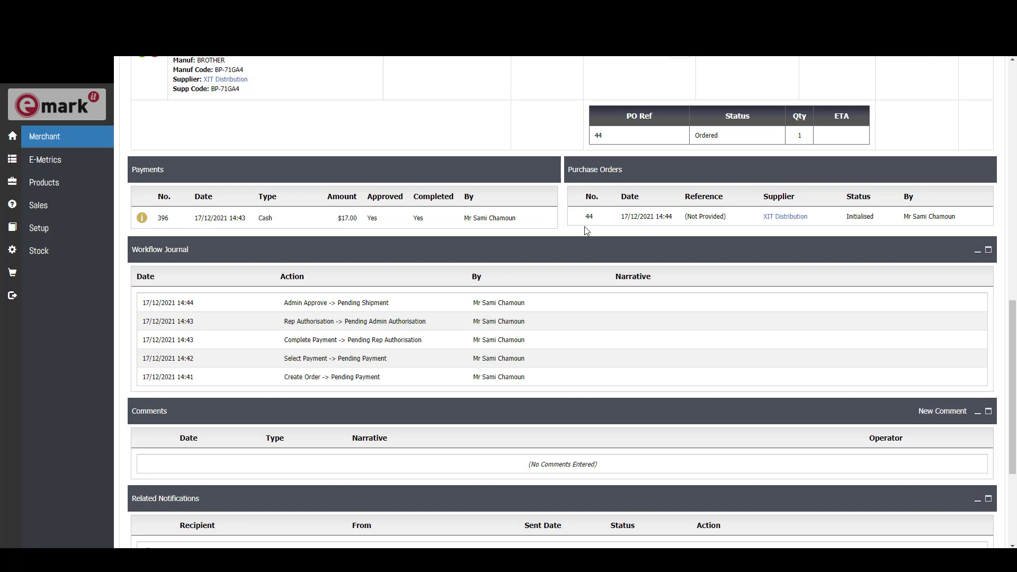
scroll(586, 219, "up", 4)
scroll(587, 231, "up", 2)
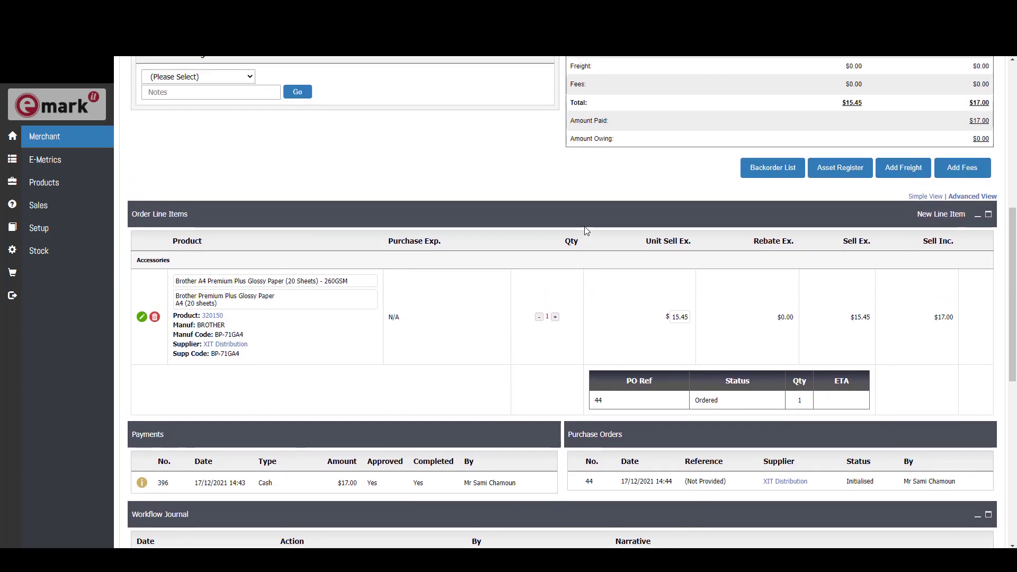
scroll(586, 231, "up", 1)
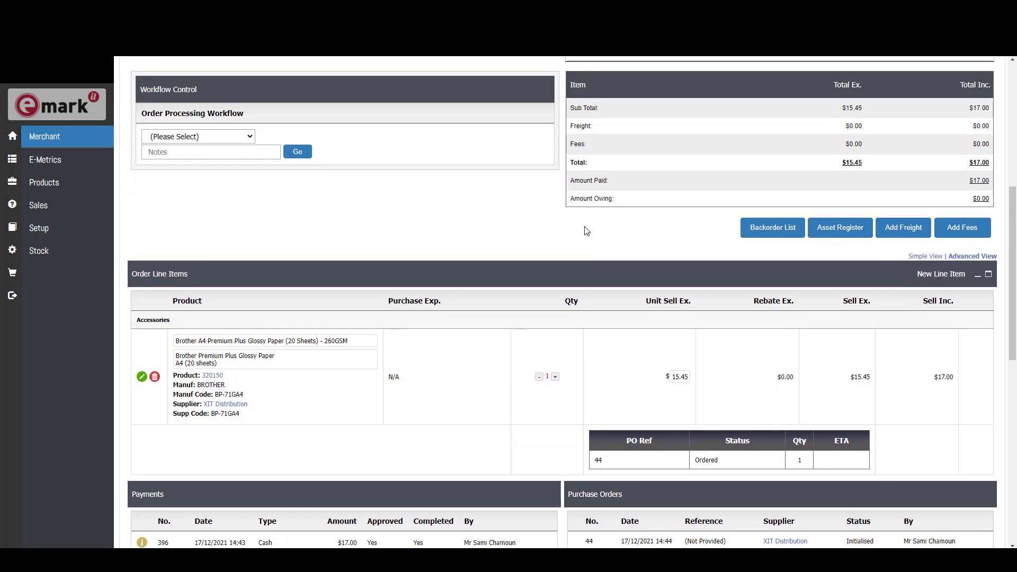
scroll(255, 236, "up", 1)
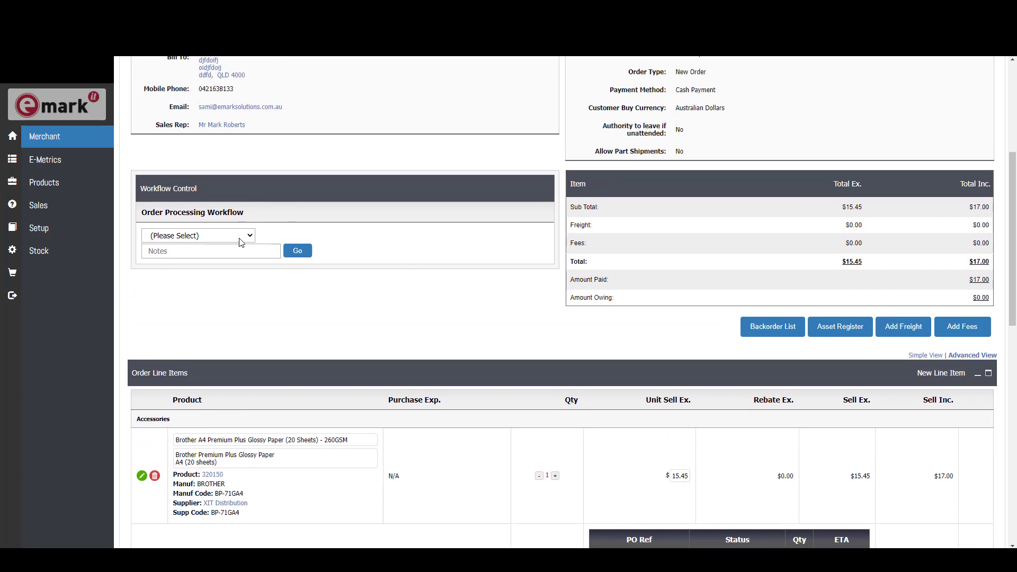
left_click(249, 237)
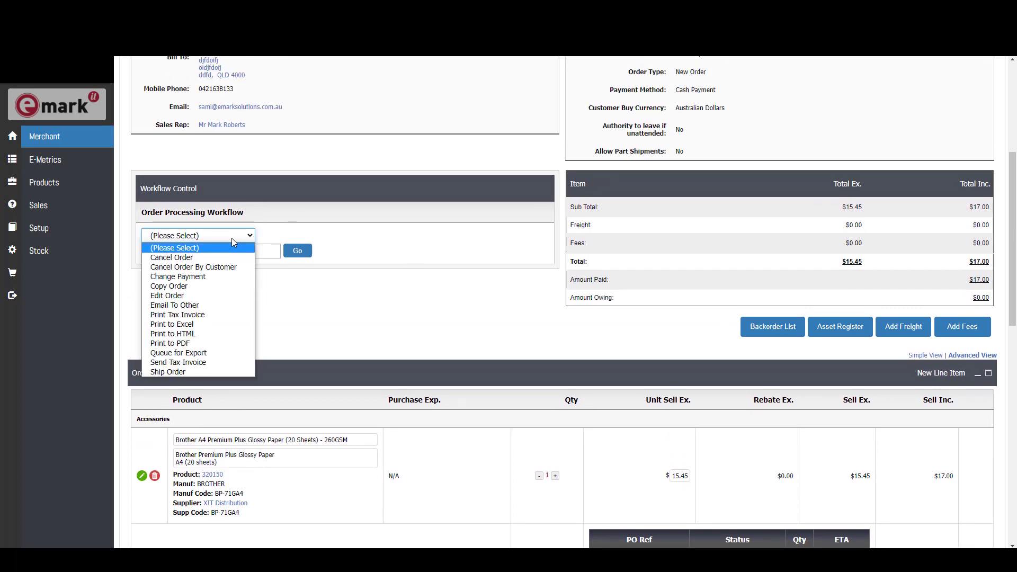
left_click(192, 371)
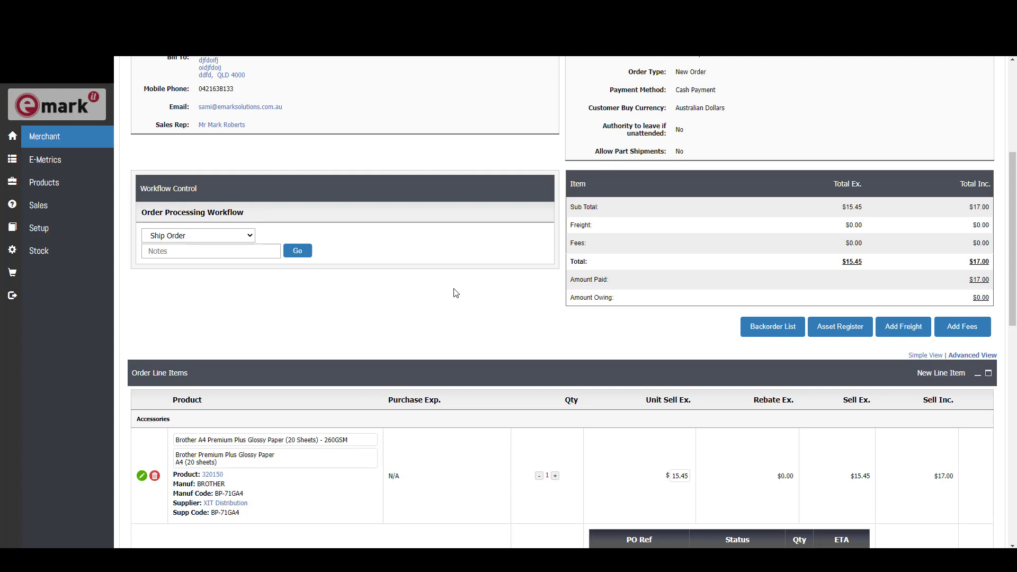
View the order's backorder list and the status options for its line item, and return to the order view
left_click(769, 331)
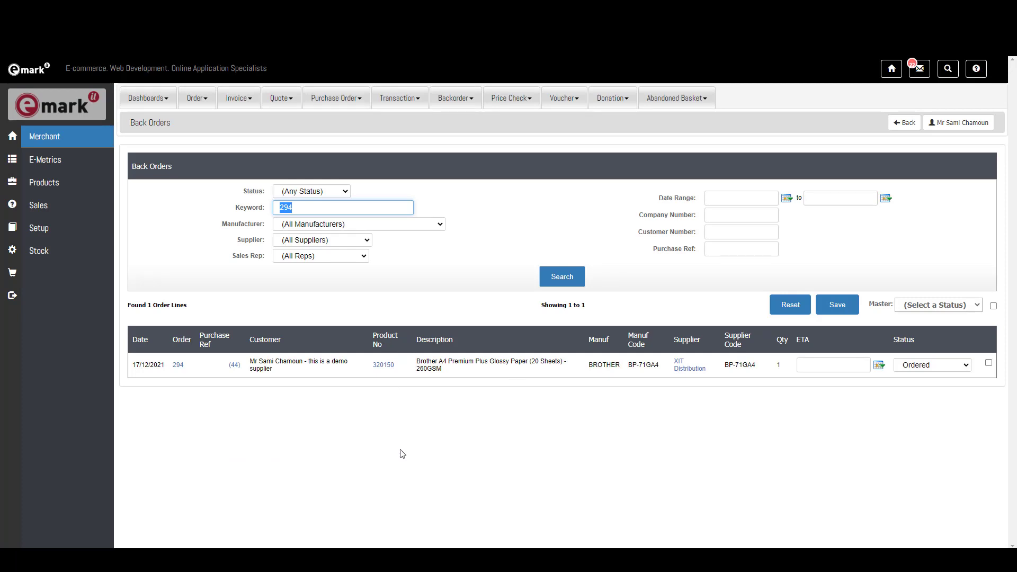
left_click(930, 366)
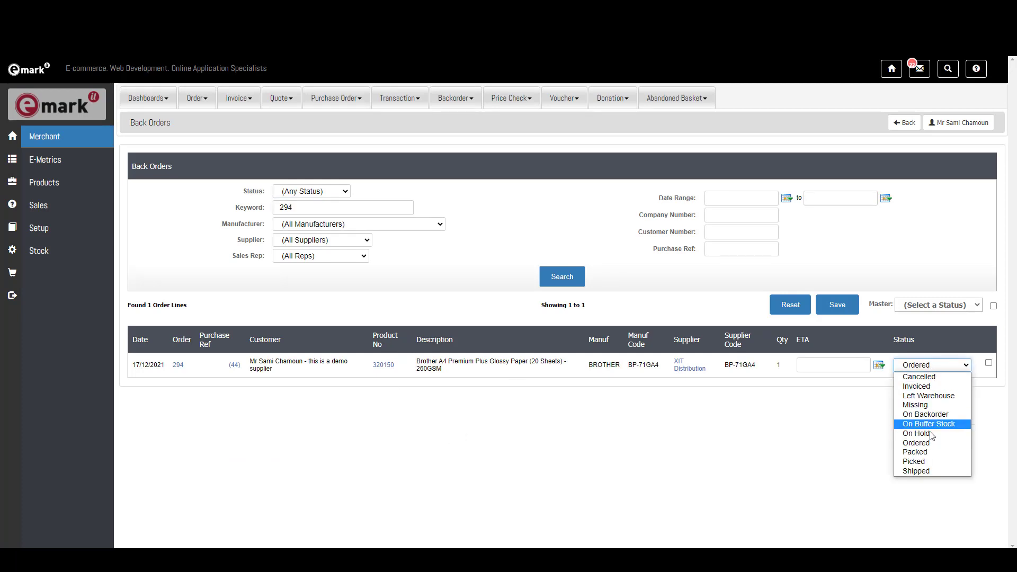
left_click(785, 451)
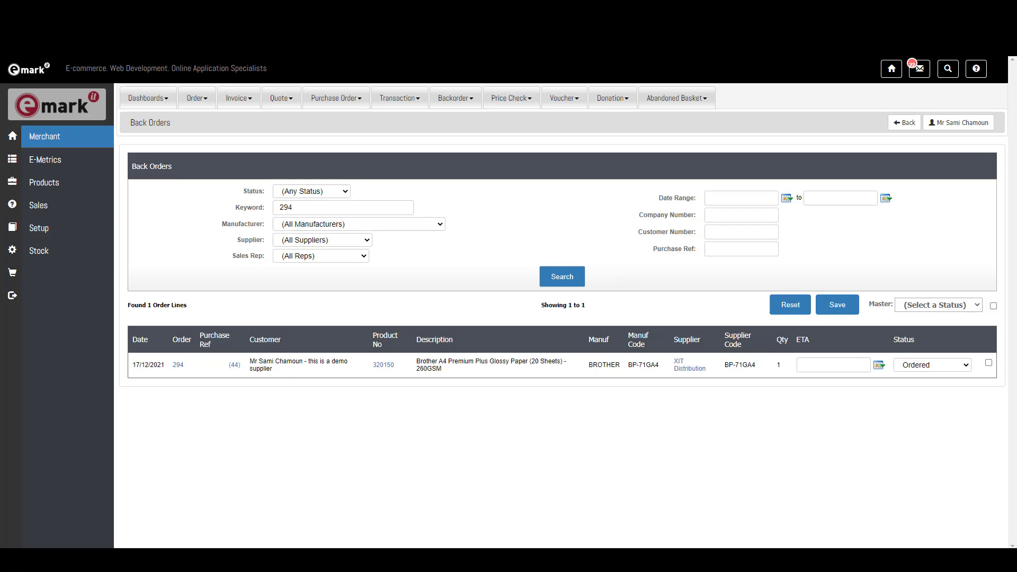
left_click(826, 9)
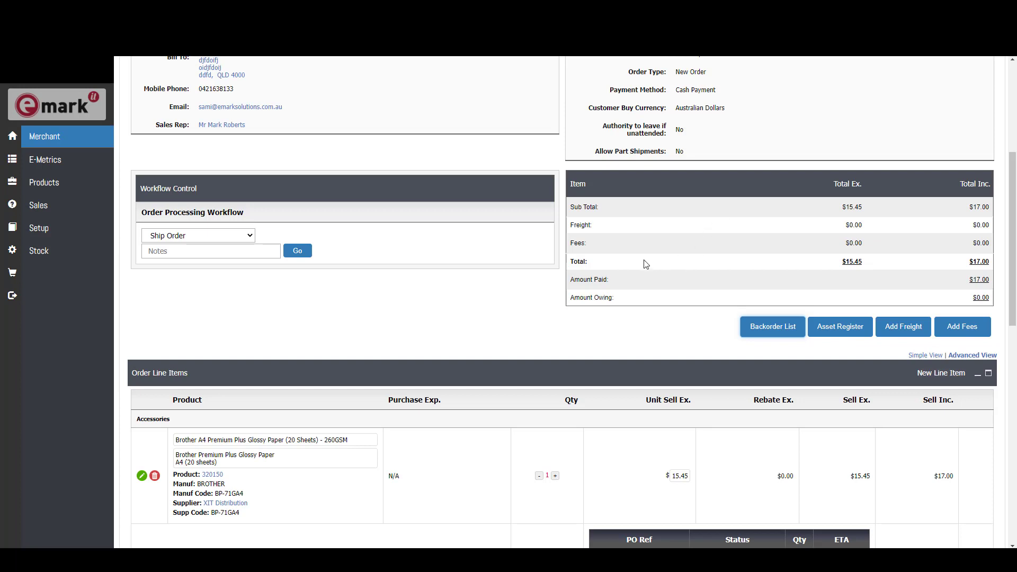
Execute the chosen Ship Order action on the order
scroll(425, 241, "up", 2)
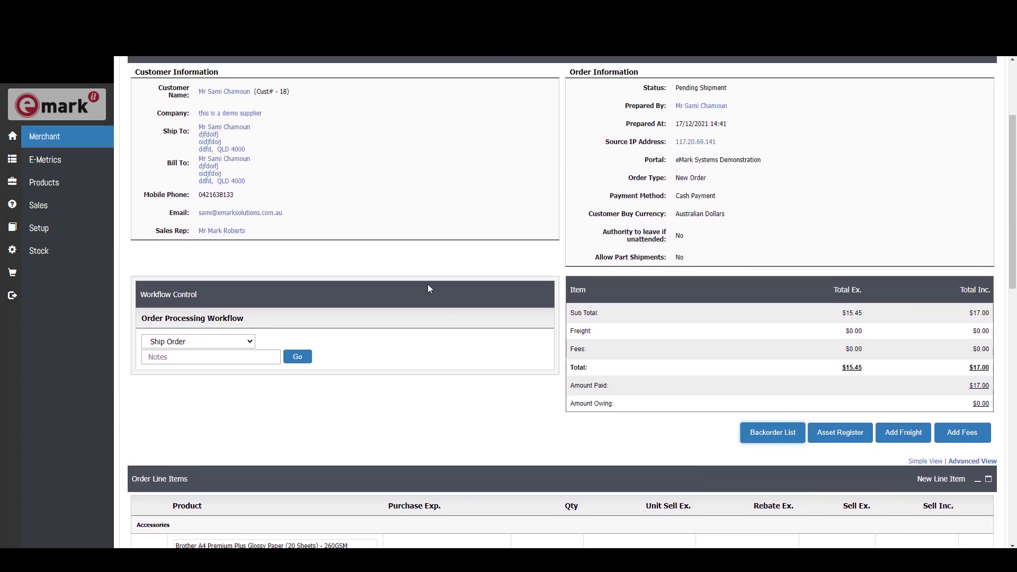
left_click(297, 358)
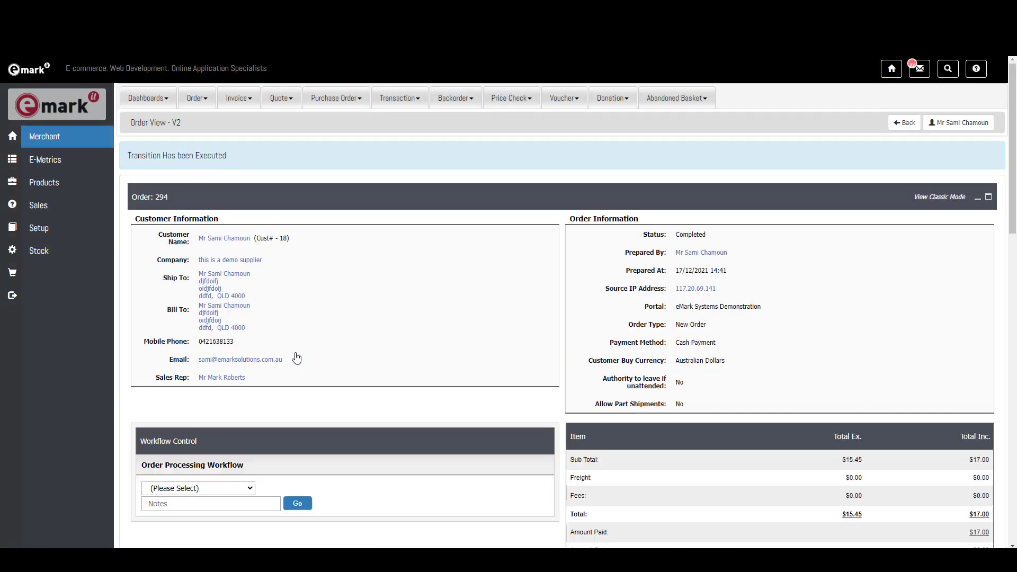
scroll(295, 353, "down", 10)
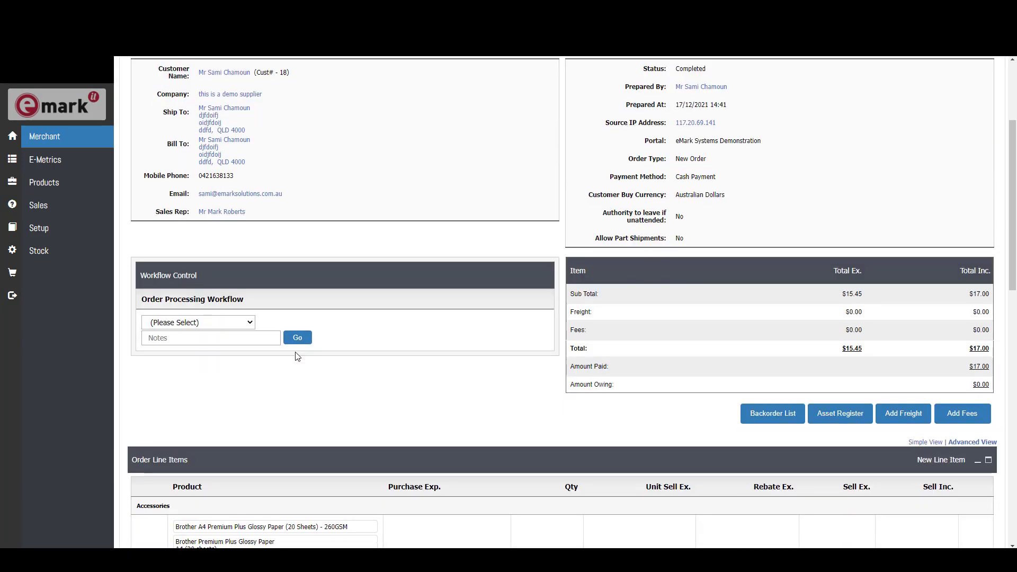